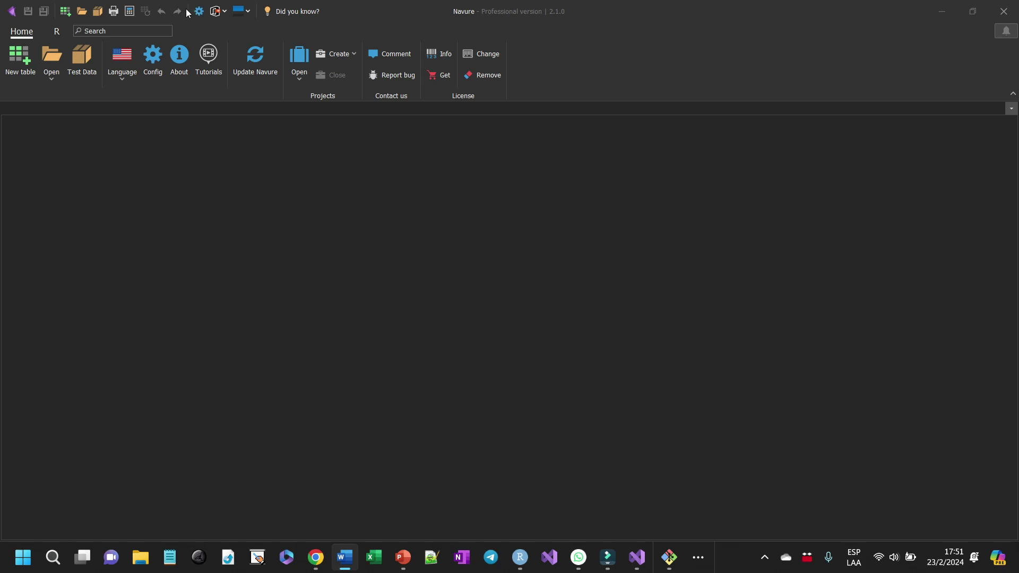
# Open the Wines_Gower.nv sample from Test Data as a 9×22 data table.
pyautogui.click(82, 58)
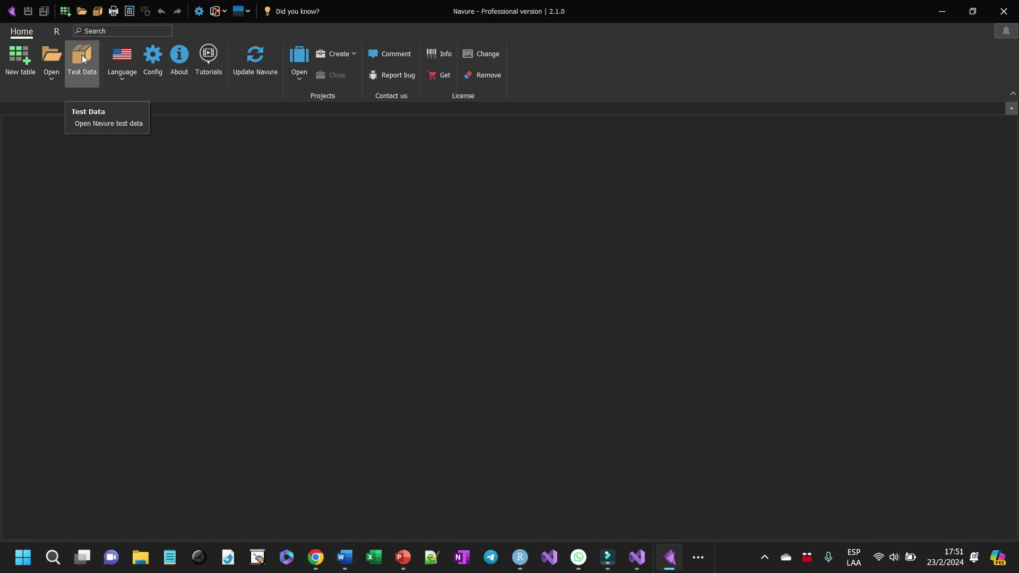
pyautogui.click(83, 58)
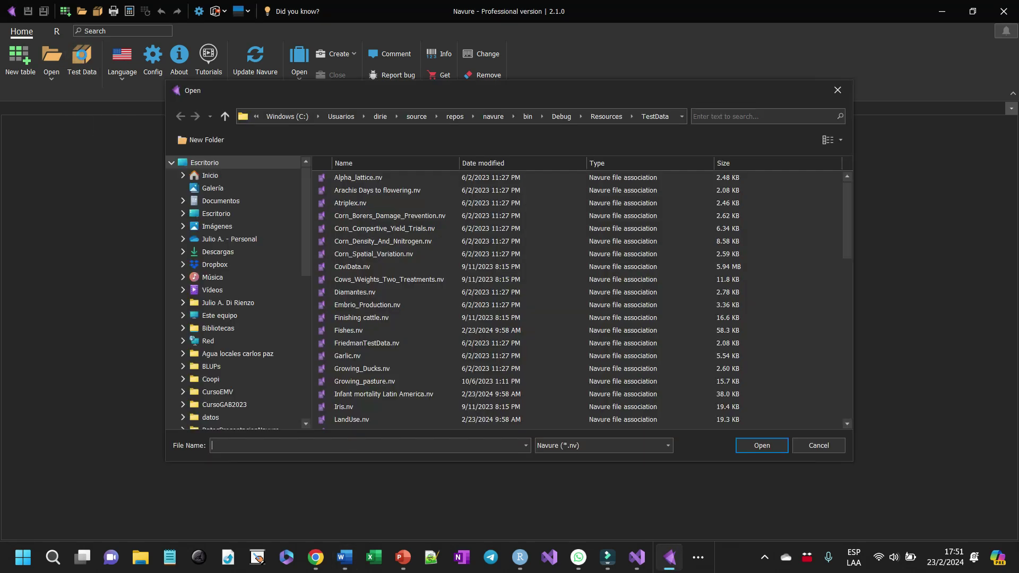
pyautogui.write('w')
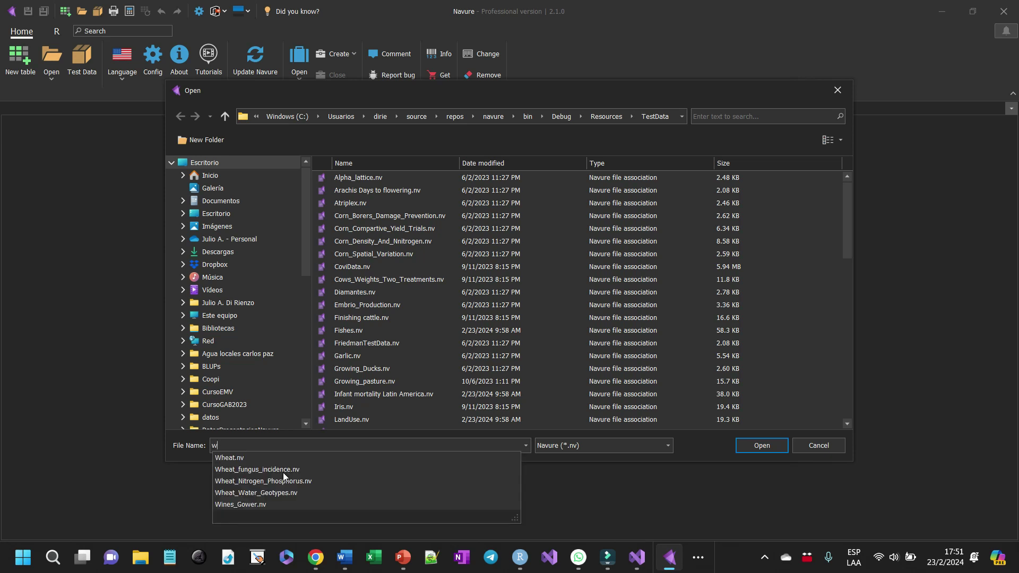
pyautogui.write('i')
pyautogui.press('Down')
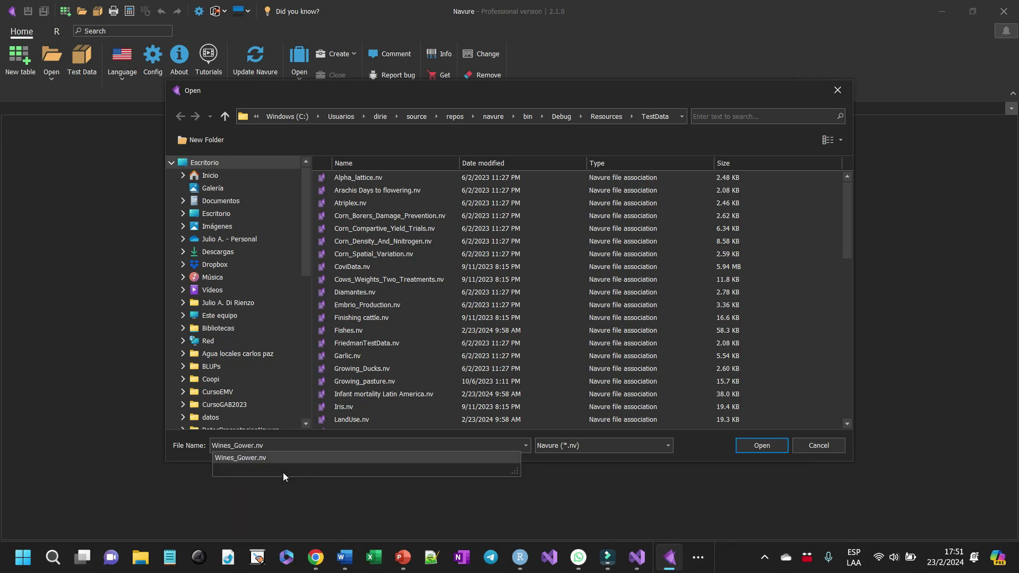
pyautogui.press('Return')
pyautogui.press('Return')
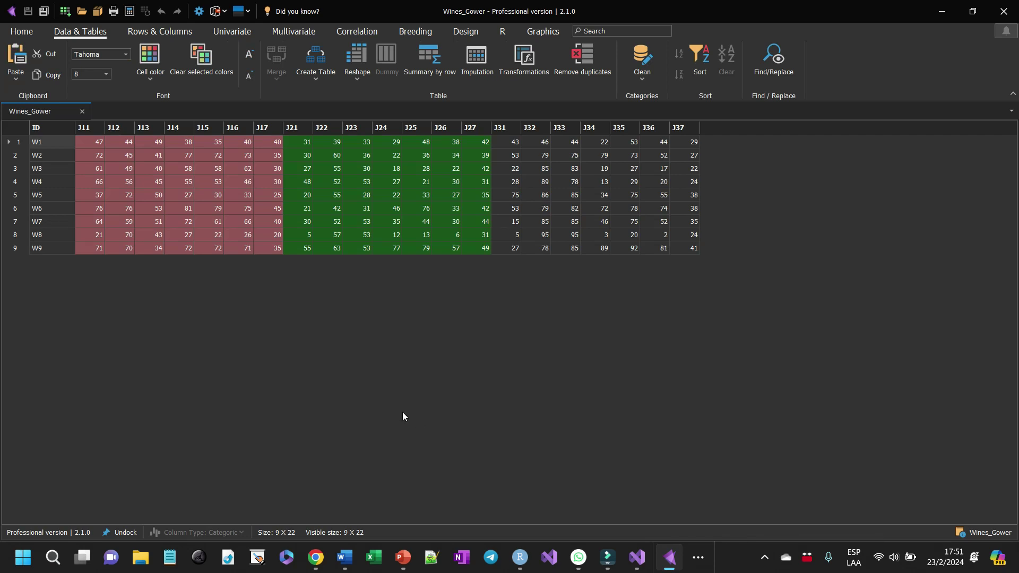
pyautogui.click(23, 144)
pyautogui.moveTo(24, 145); pyautogui.dragTo(18, 255)
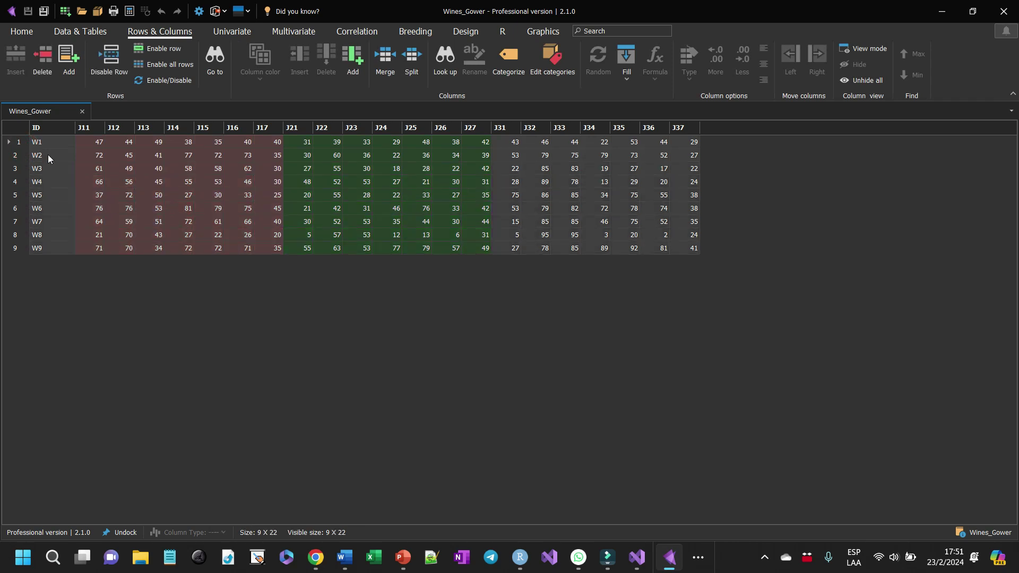
pyautogui.click(94, 132)
pyautogui.moveTo(94, 136); pyautogui.dragTo(267, 157)
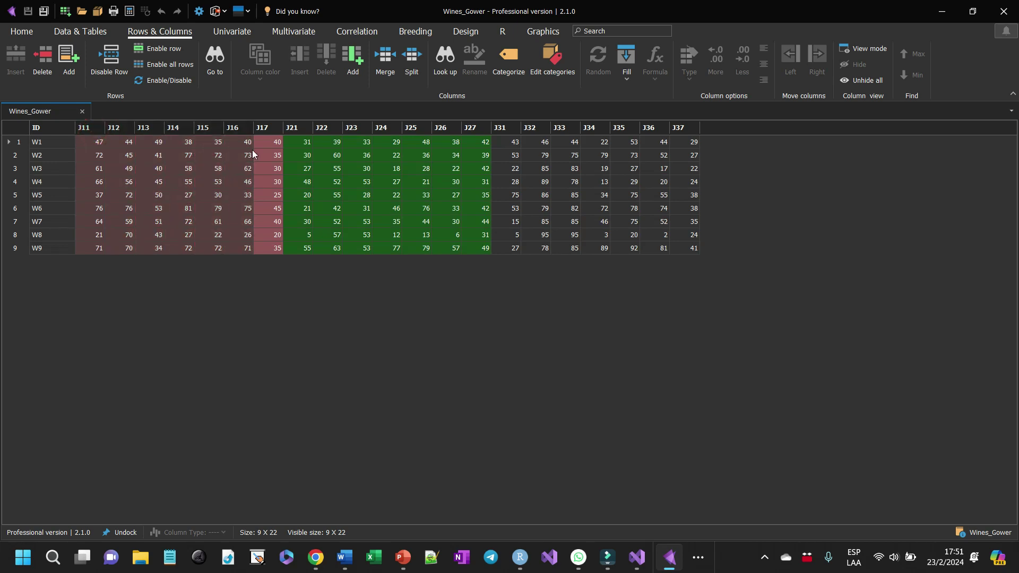
pyautogui.moveTo(267, 157)
pyautogui.mouseDown()
pyautogui.moveTo(290, 136)
pyautogui.moveTo(469, 131)
pyautogui.moveTo(688, 152)
pyautogui.mouseUp()
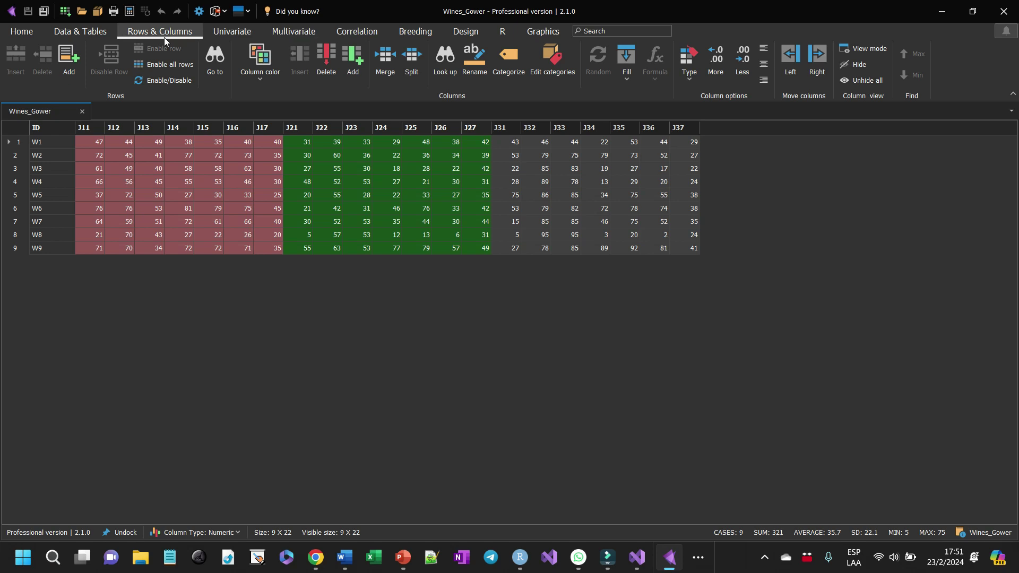
pyautogui.click(297, 34)
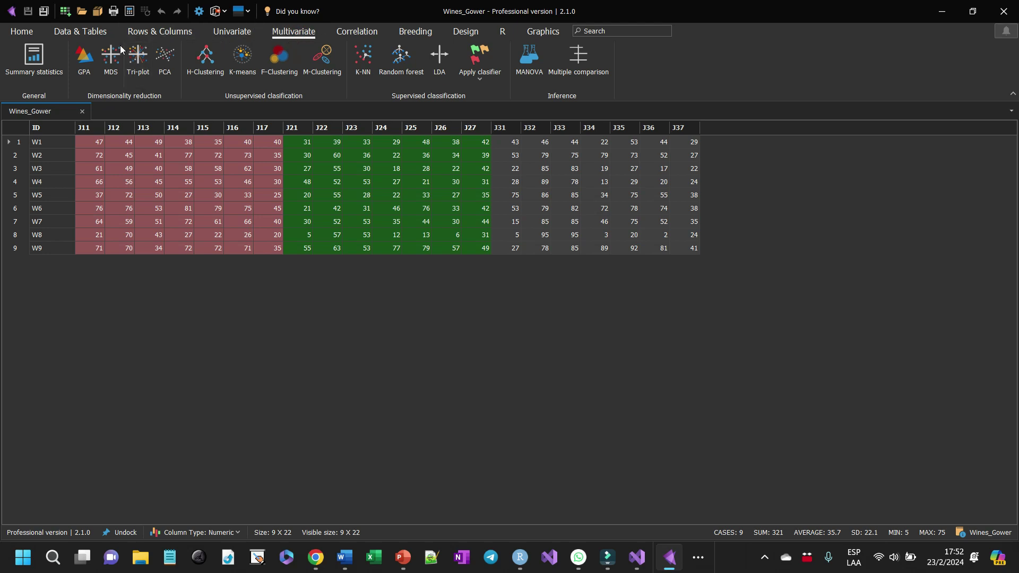
# Start GPA with J11–J37 as traits and ID as grouping factor, then execute the setup.
pyautogui.click(94, 67)
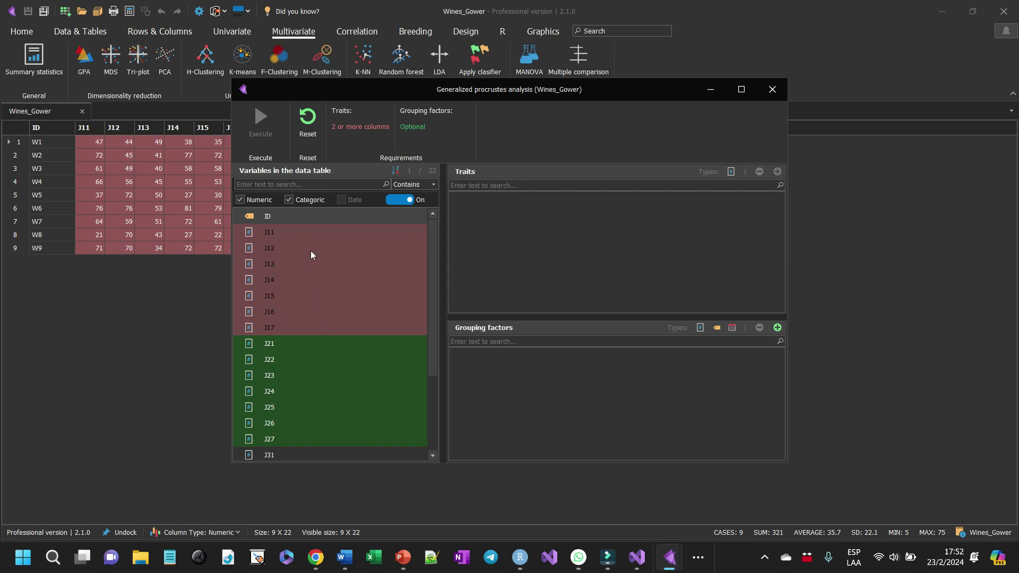
pyautogui.scroll(-3, 314, 311)
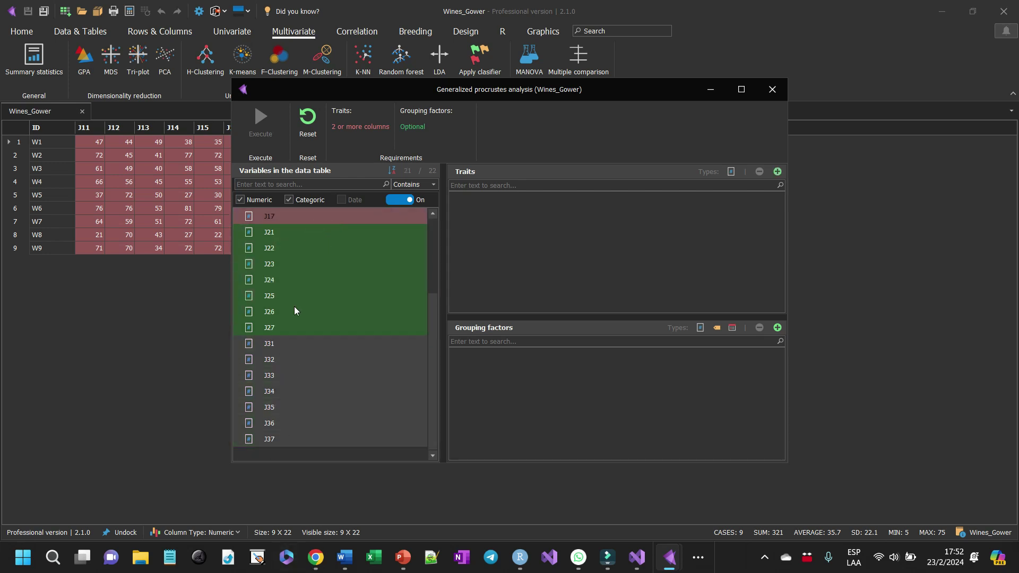
pyautogui.moveTo(295, 311); pyautogui.dragTo(594, 278)
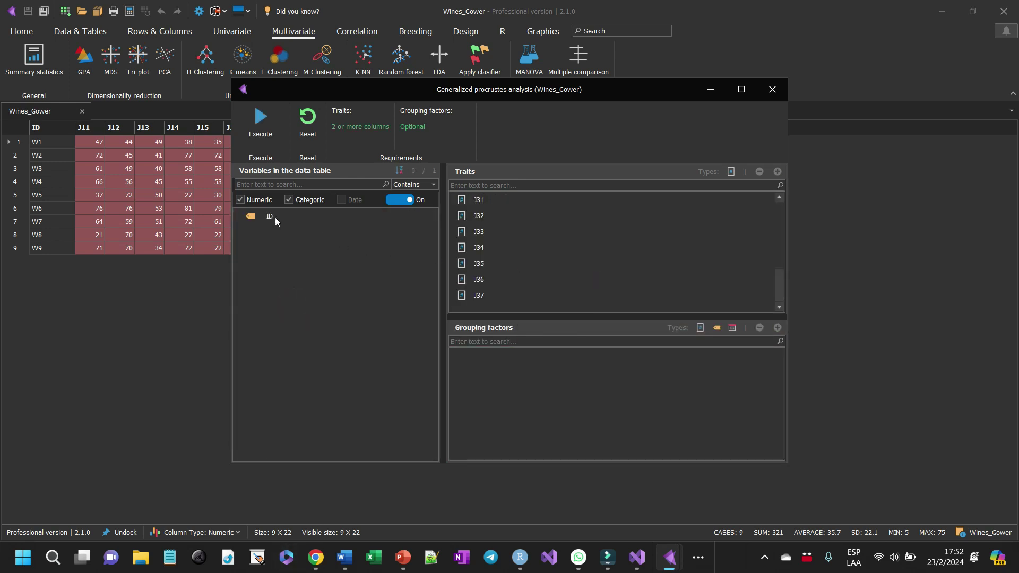
pyautogui.moveTo(271, 216); pyautogui.dragTo(581, 396)
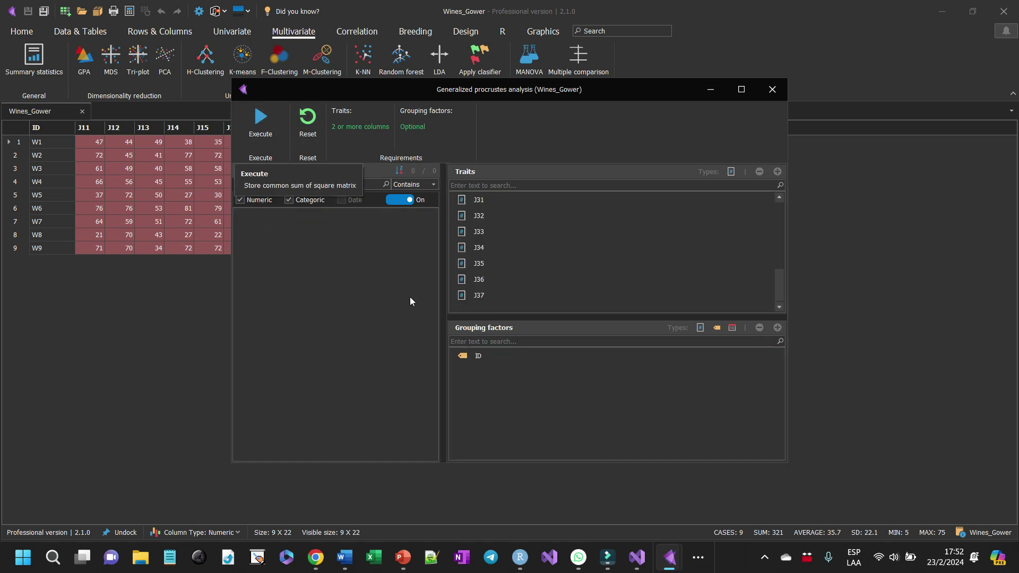
pyautogui.click(479, 357)
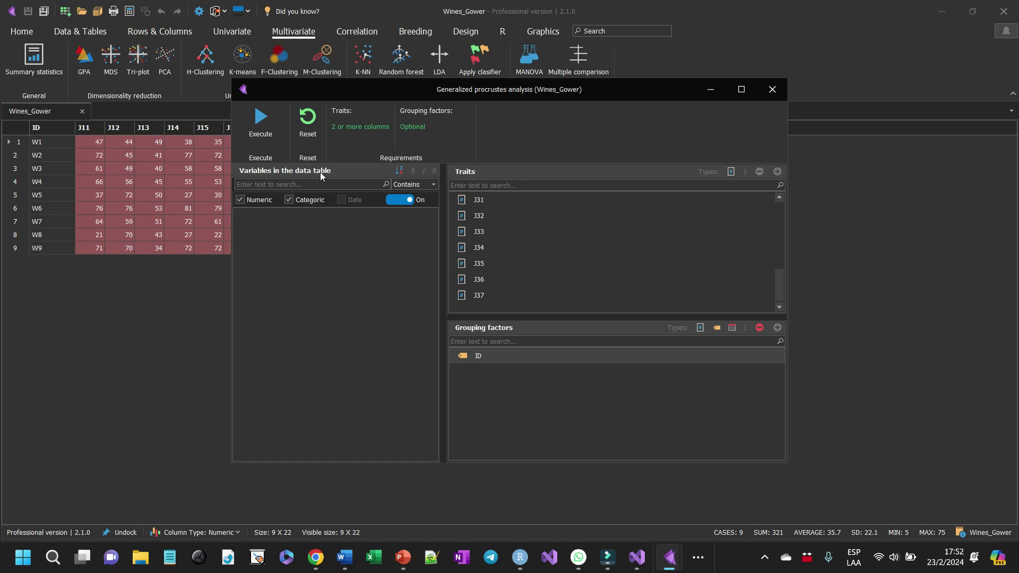
pyautogui.click(261, 128)
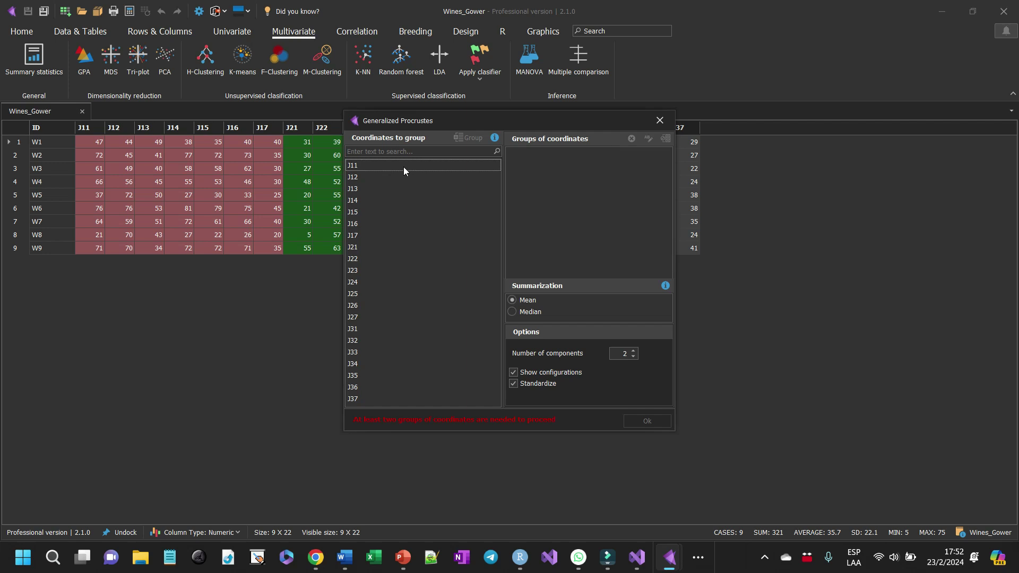
# Form three coordinate groups: J11–J17, J21–J27 and J31–J37.
pyautogui.moveTo(404, 167); pyautogui.dragTo(386, 241)
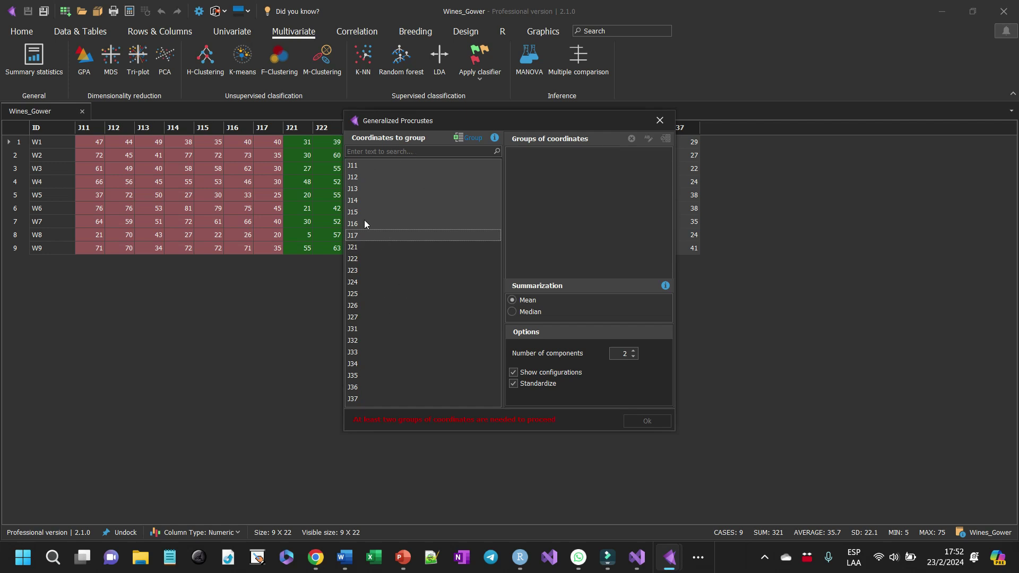
pyautogui.click(461, 140)
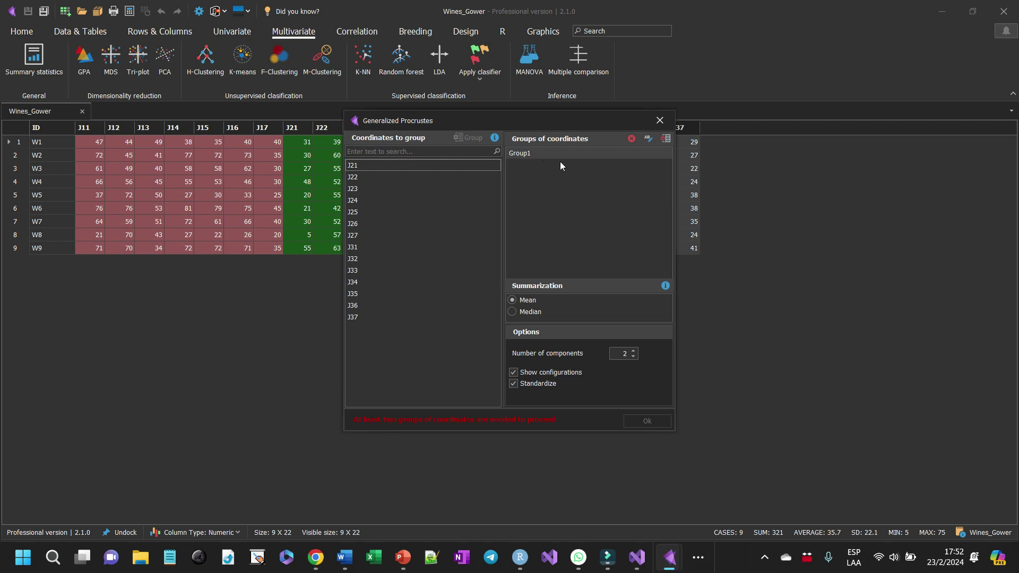
pyautogui.moveTo(416, 166)
pyautogui.mouseDown()
pyautogui.moveTo(401, 230)
pyautogui.moveTo(554, 196)
pyautogui.mouseUp()
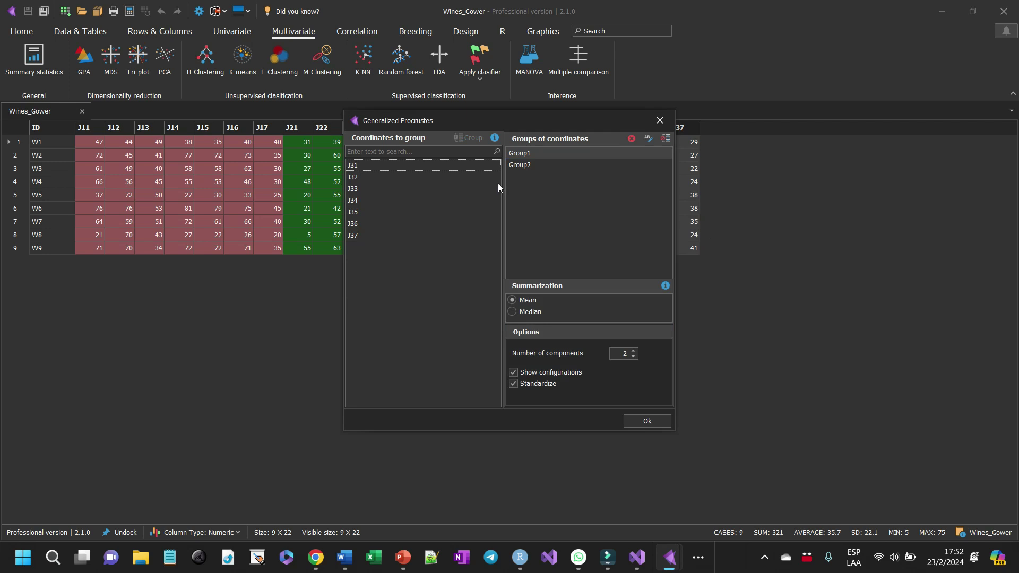
pyautogui.moveTo(369, 164); pyautogui.dragTo(359, 247)
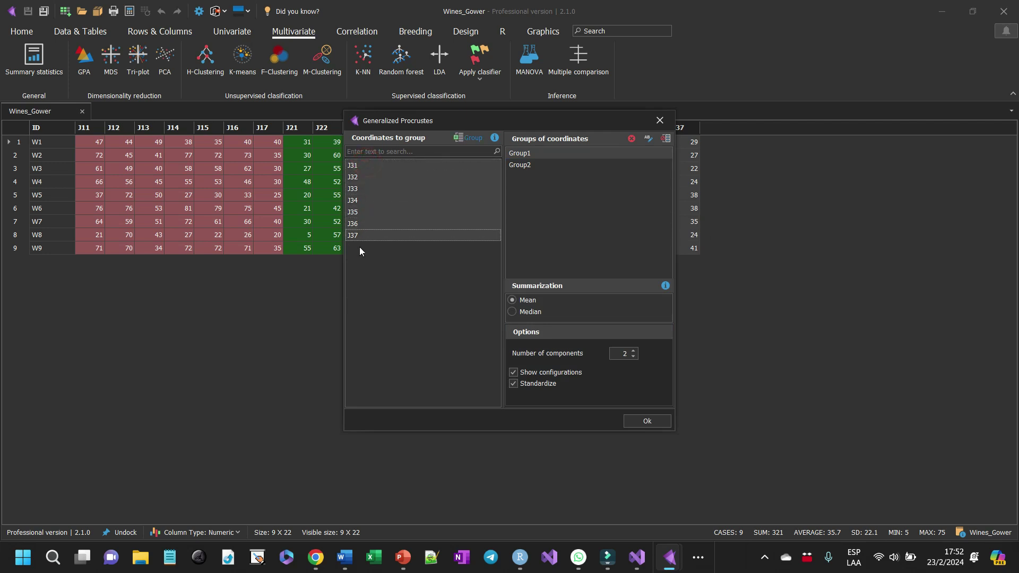
pyautogui.moveTo(364, 198); pyautogui.dragTo(563, 209)
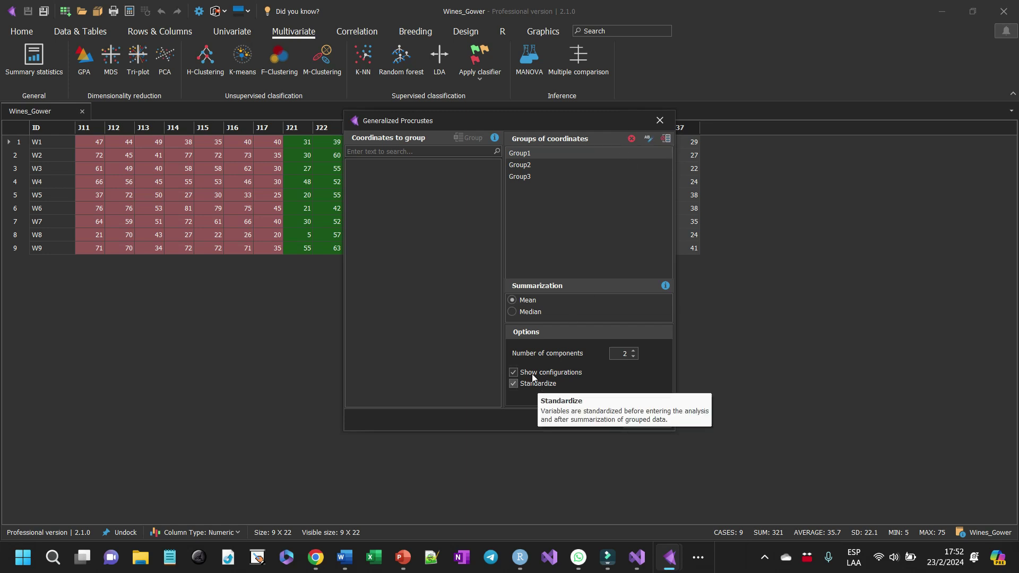
# Run the analysis with 2 components, standardized, without showing individual configurations.
pyautogui.click(514, 373)
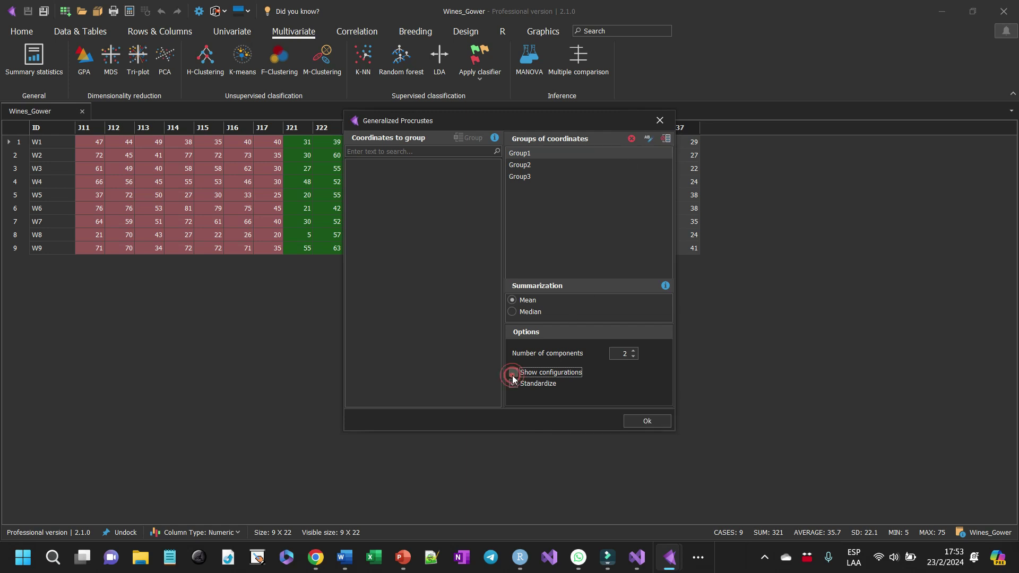
pyautogui.click(642, 421)
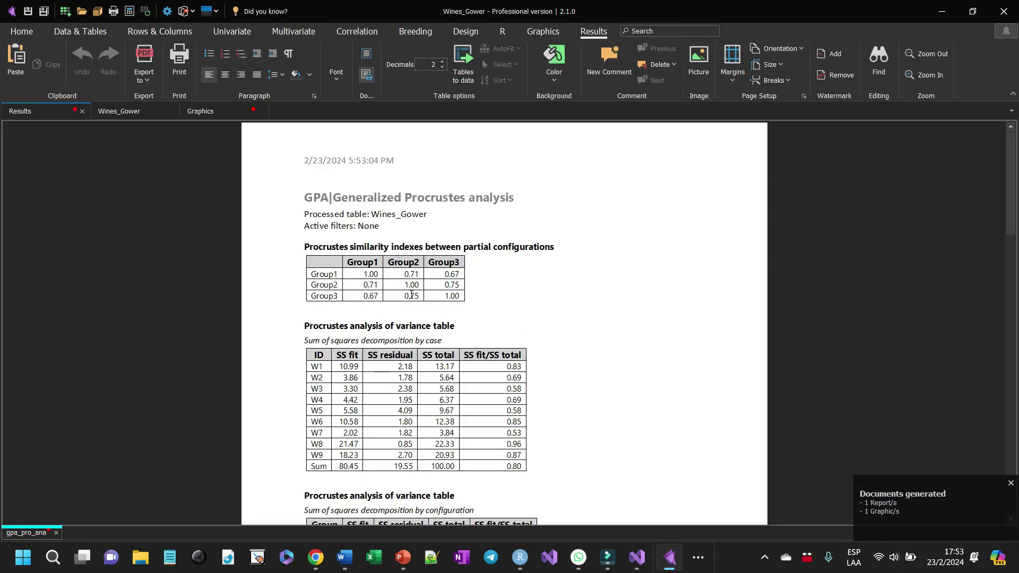
pyautogui.click(364, 296)
pyautogui.doubleClick(365, 295)
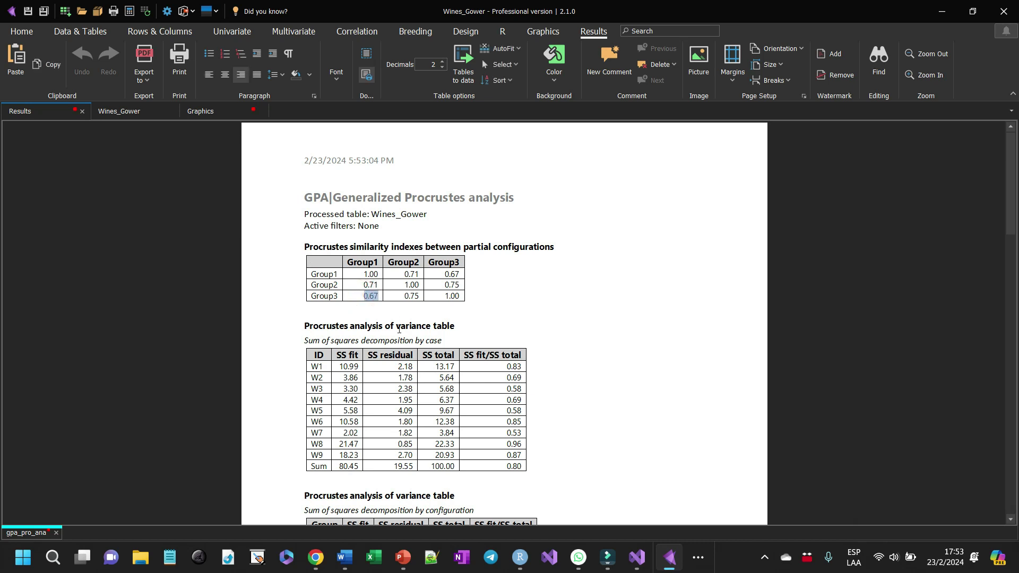
pyautogui.scroll(-2, 476, 363)
pyautogui.scroll(-2, 476, 363)
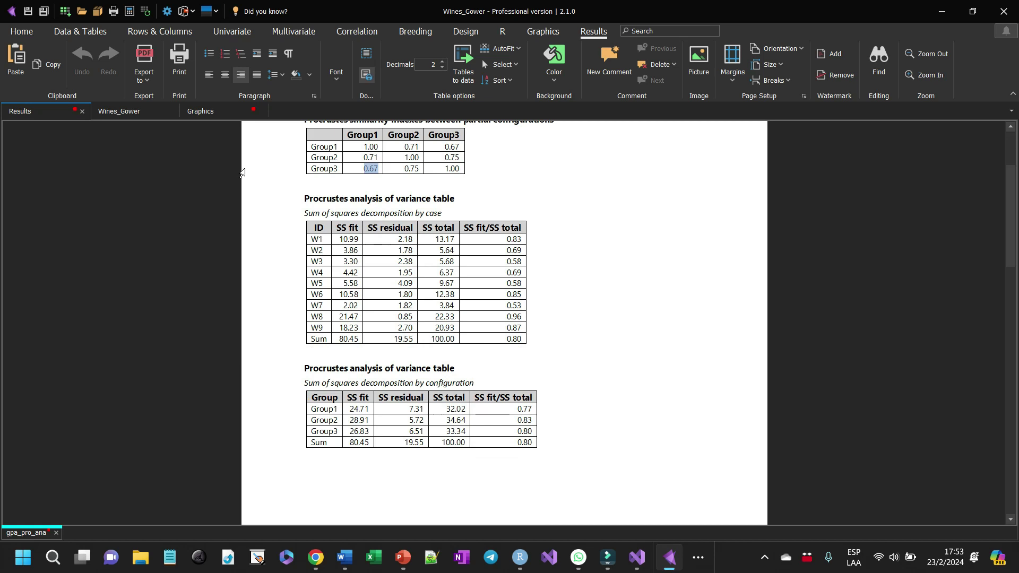
pyautogui.moveTo(263, 203); pyautogui.dragTo(245, 450)
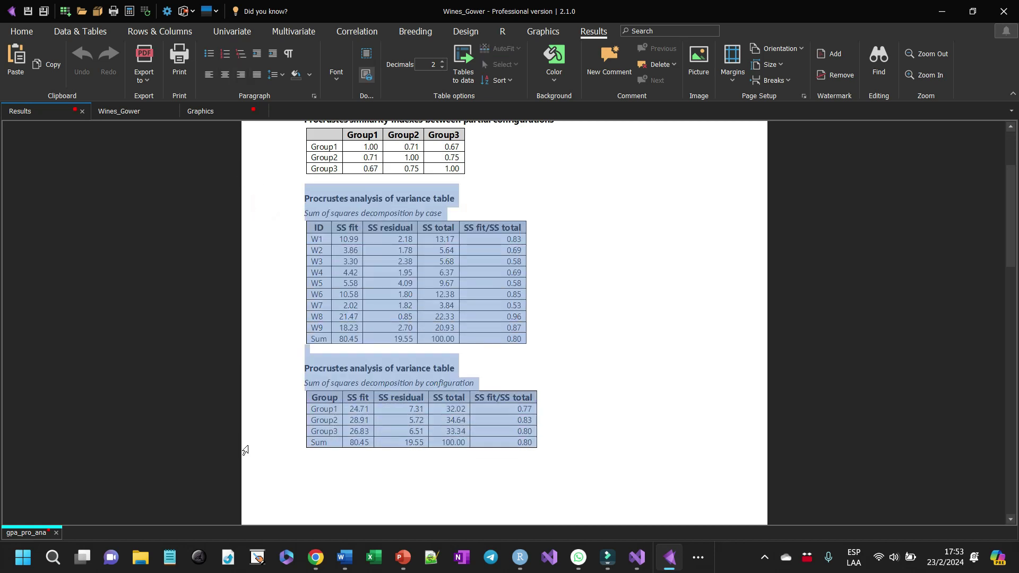
pyautogui.scroll(-1, 634, 395)
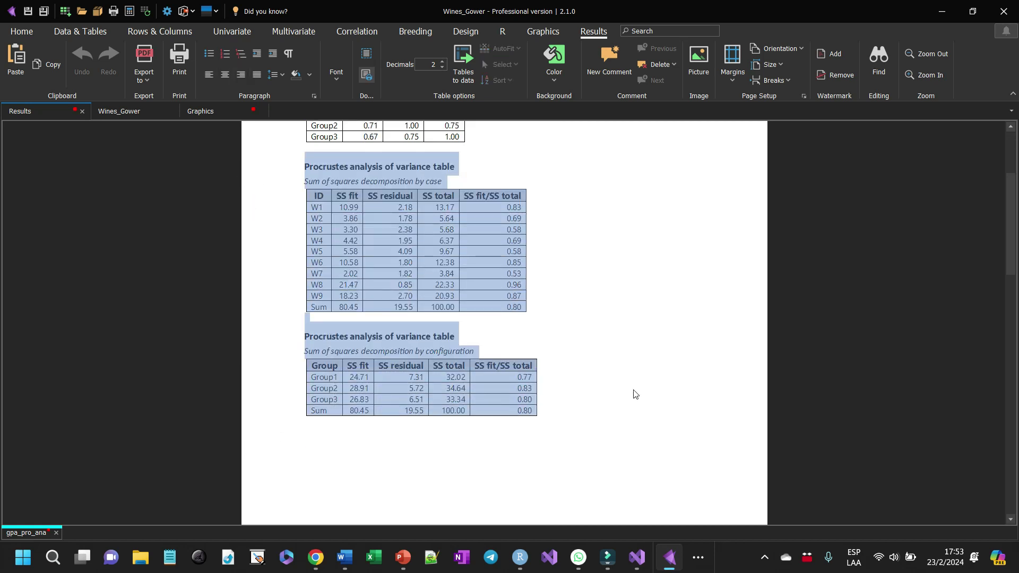
pyautogui.scroll(-1, 634, 394)
pyautogui.scroll(-2, 634, 394)
pyautogui.scroll(-3, 634, 394)
pyautogui.scroll(3, 635, 394)
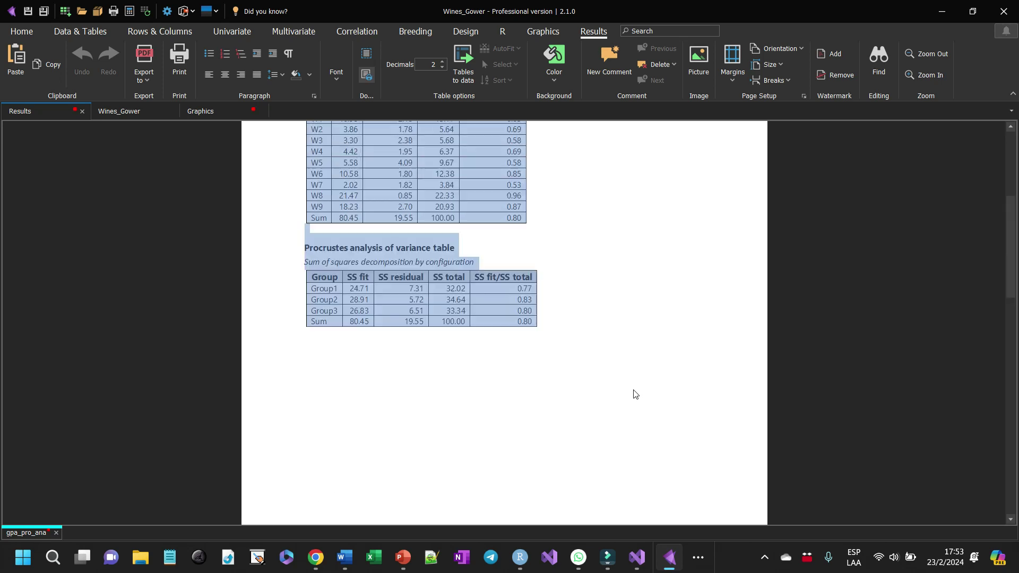
pyautogui.scroll(2, 635, 394)
pyautogui.scroll(-6, 634, 394)
pyautogui.scroll(-1, 634, 395)
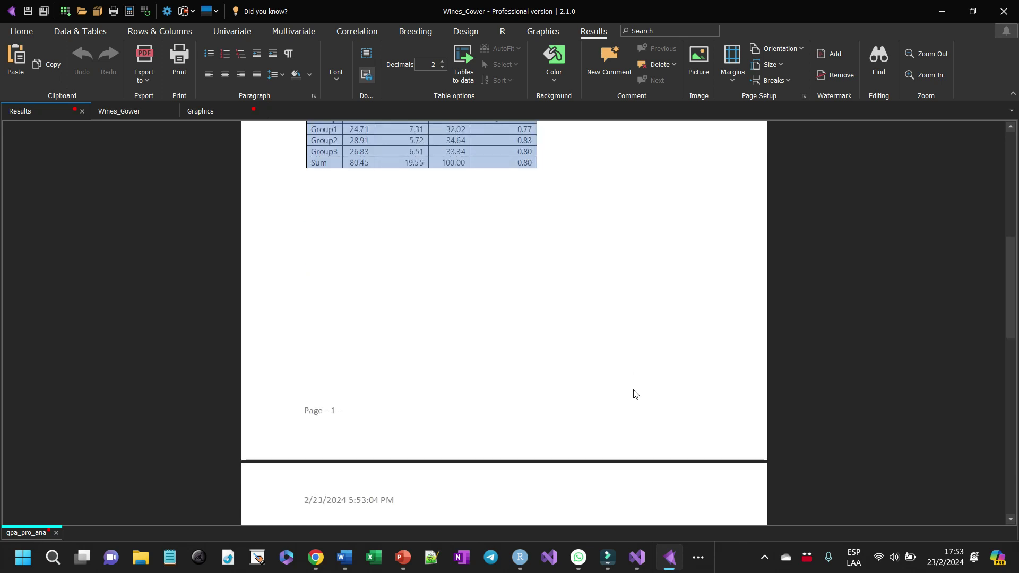
pyautogui.scroll(-1, 635, 394)
pyautogui.scroll(-2, 634, 394)
pyautogui.scroll(-1, 634, 395)
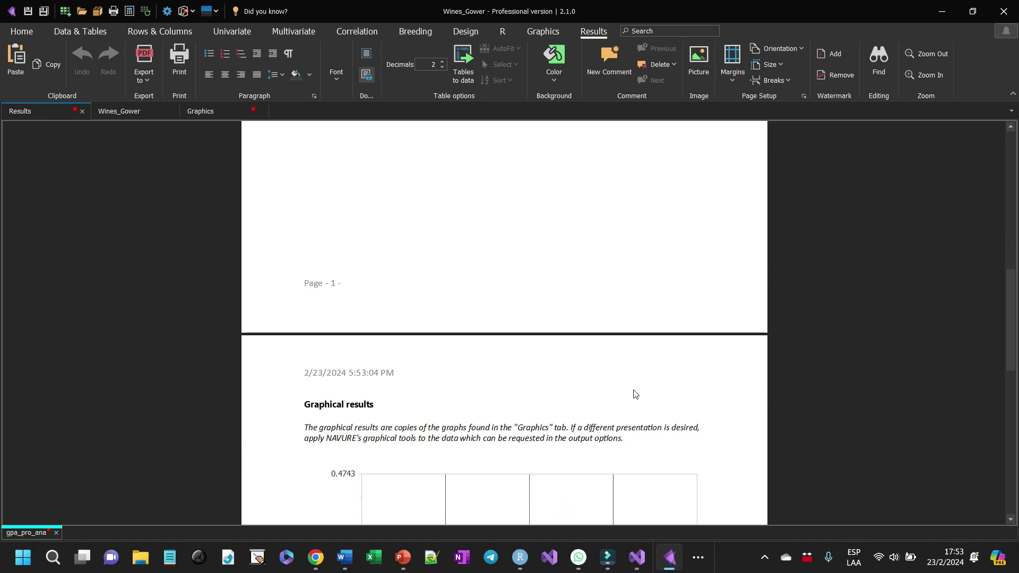
pyautogui.scroll(-2, 634, 394)
pyautogui.scroll(-2, 635, 394)
pyautogui.scroll(-1, 635, 394)
pyautogui.scroll(-2, 635, 393)
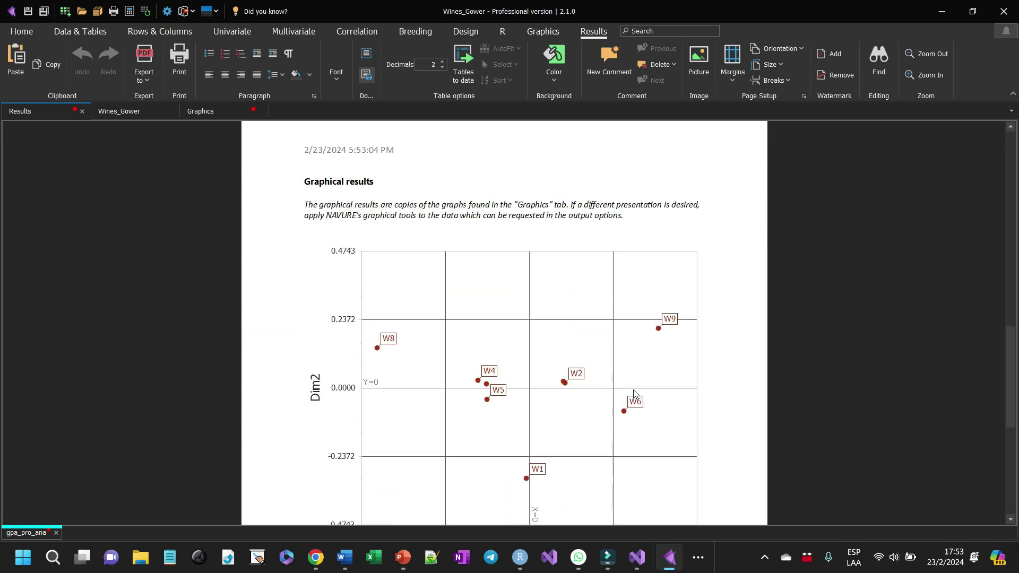
pyautogui.scroll(-1, 635, 394)
pyautogui.scroll(-1, 635, 393)
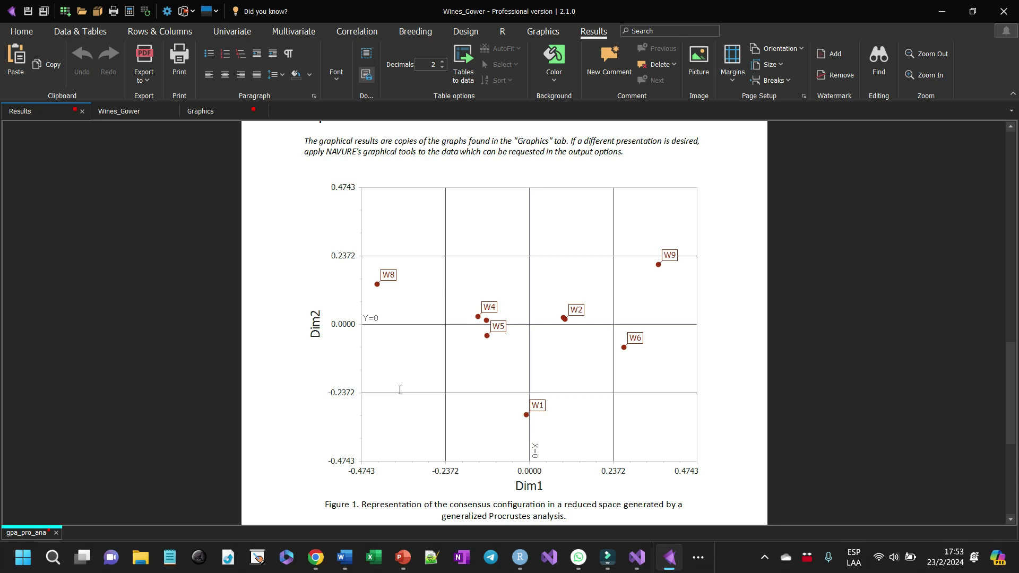
pyautogui.scroll(-1, 400, 378)
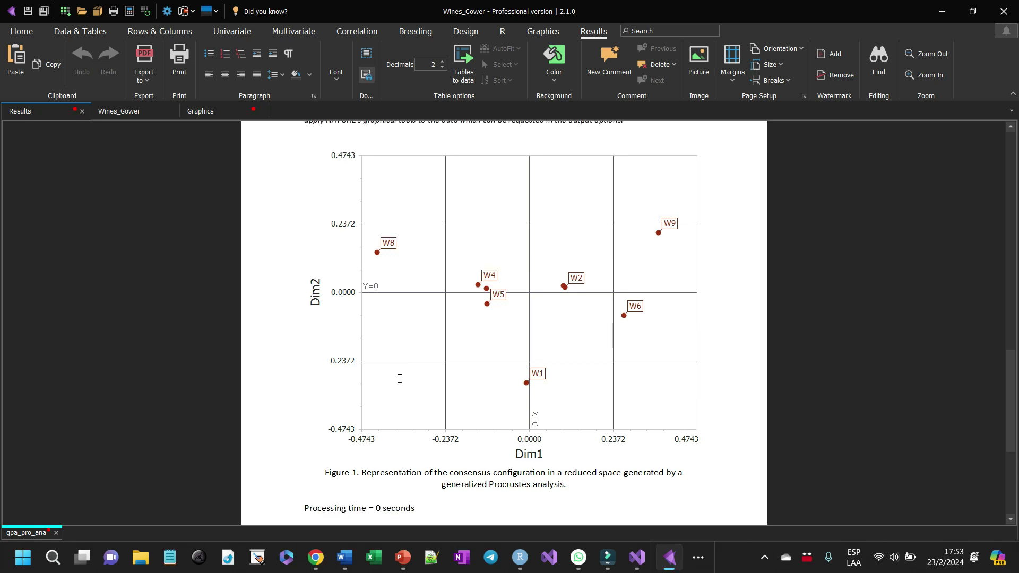
pyautogui.click(518, 452)
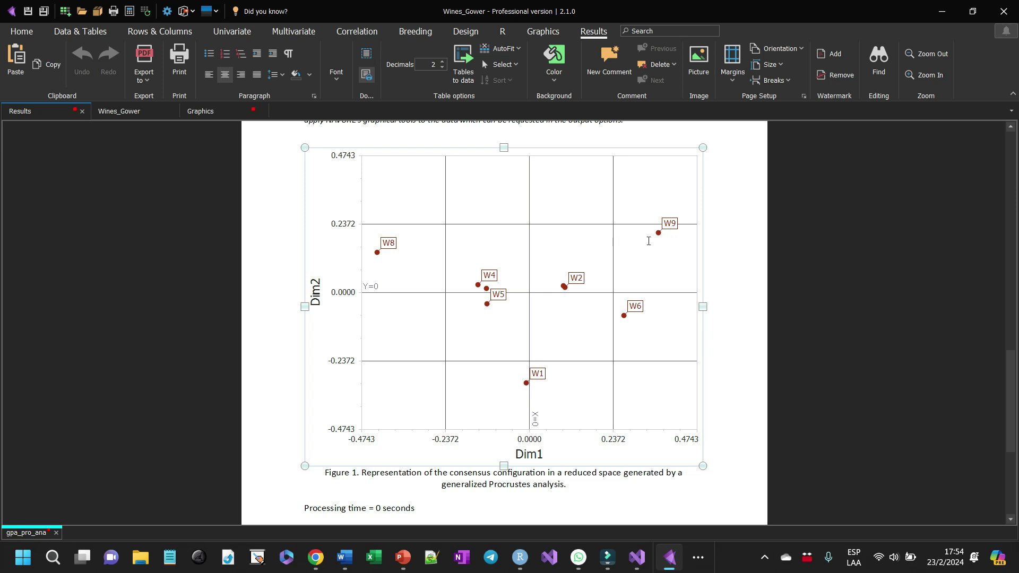
pyautogui.click(125, 109)
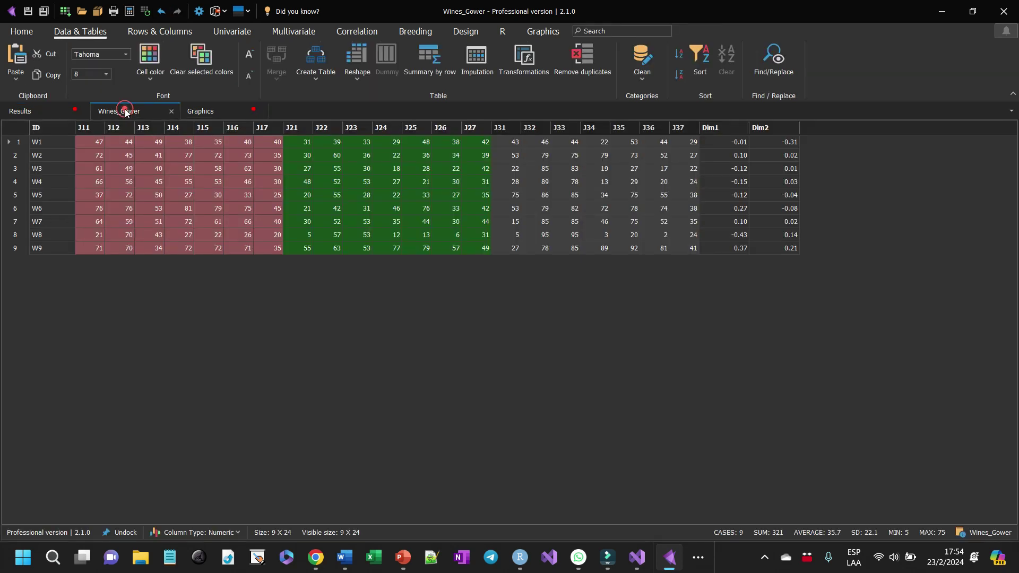
pyautogui.click(18, 235)
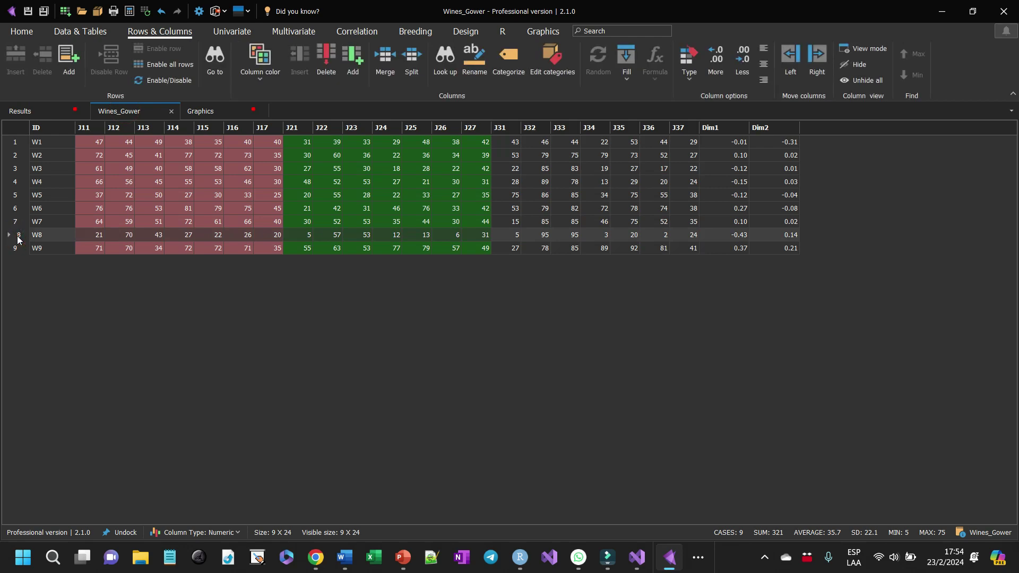
pyautogui.keyDown('ctrl'); pyautogui.click(17, 245); pyautogui.keyUp('ctrl')
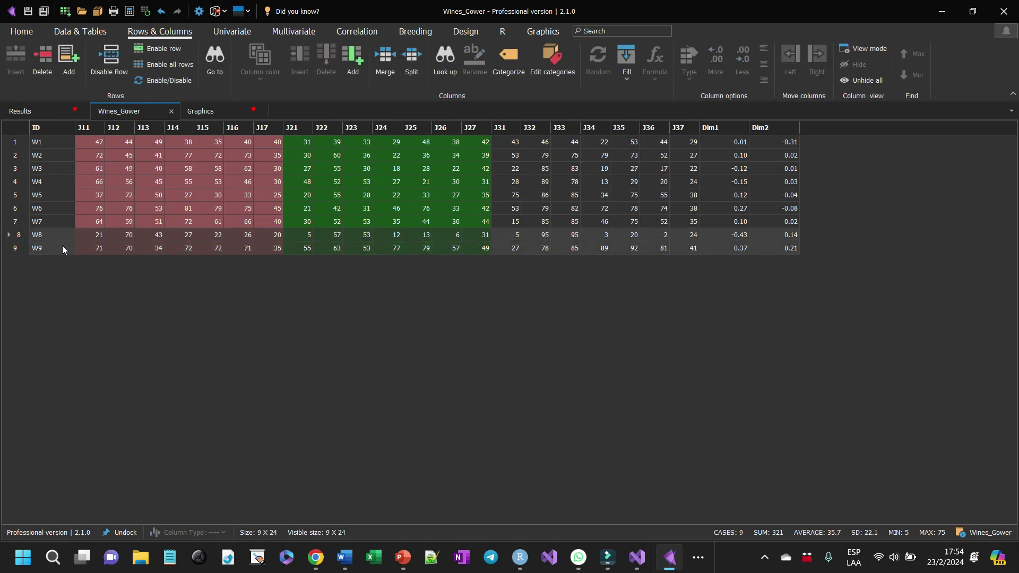
pyautogui.click(12, 253)
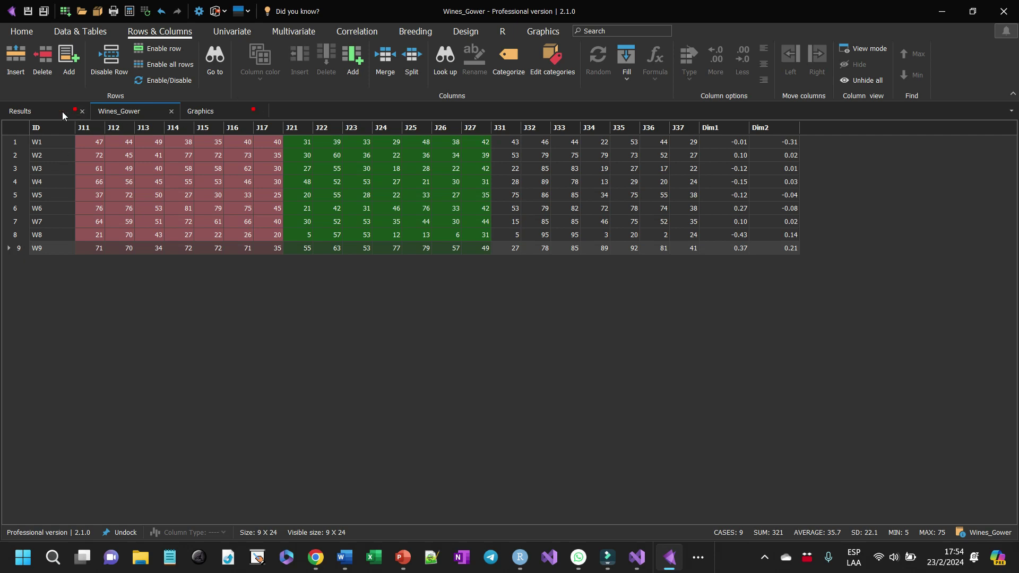
pyautogui.click(36, 112)
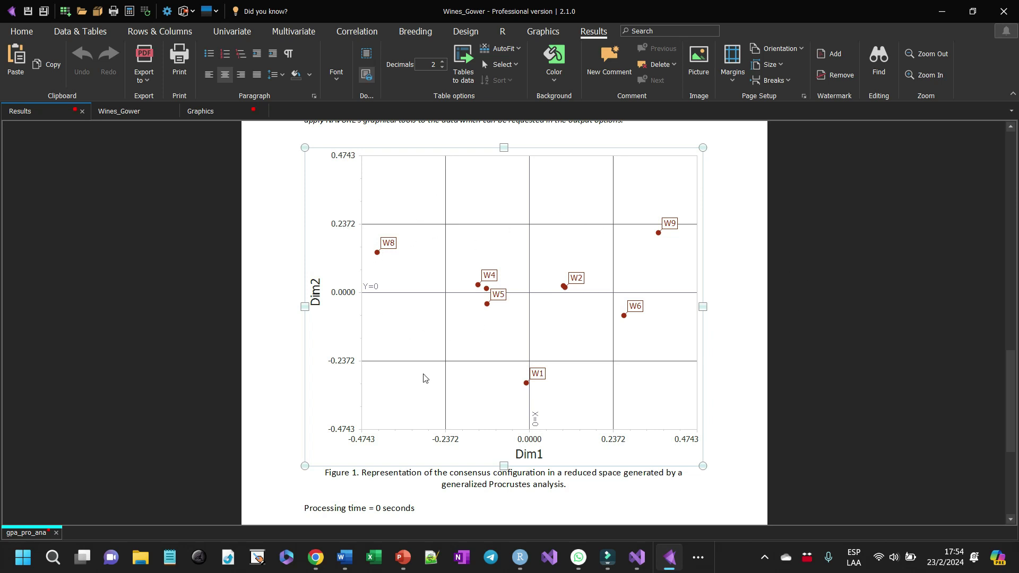
pyautogui.scroll(-1, 629, 259)
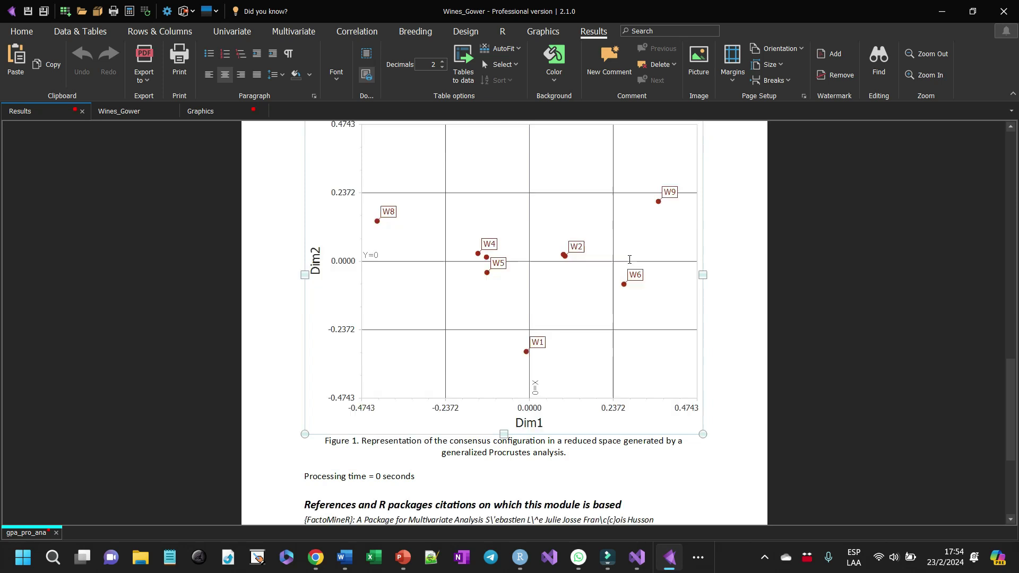
pyautogui.scroll(-1, 630, 259)
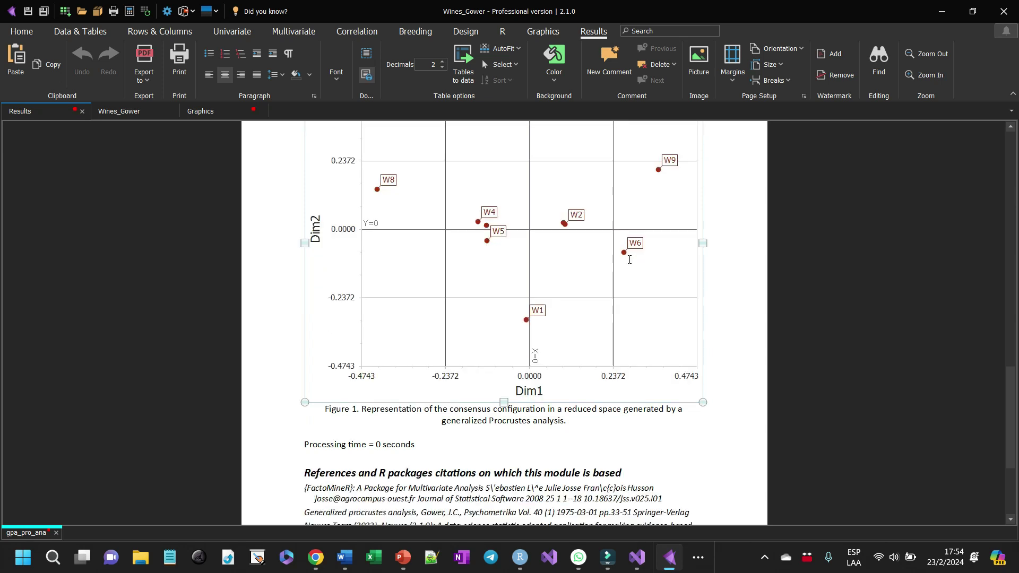